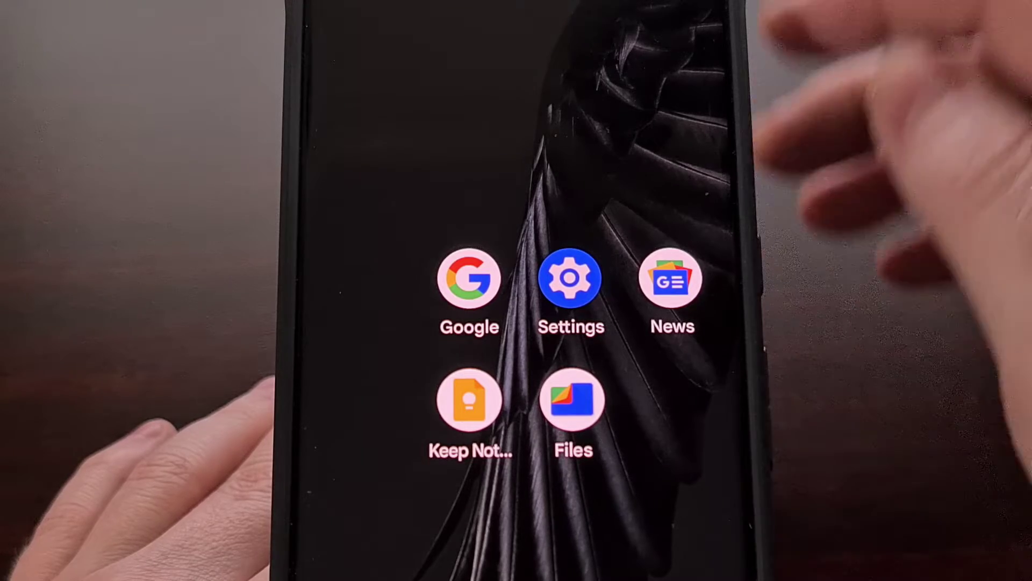
Expand the full Quick Settings panel and swipe to its second page of tiles
{"action": "left_click_drag", "start_coordinate": [629, 17], "coordinate": [645, 283]}
{"action": "left_click_drag", "start_coordinate": [645, 33], "coordinate": [645, 323]}
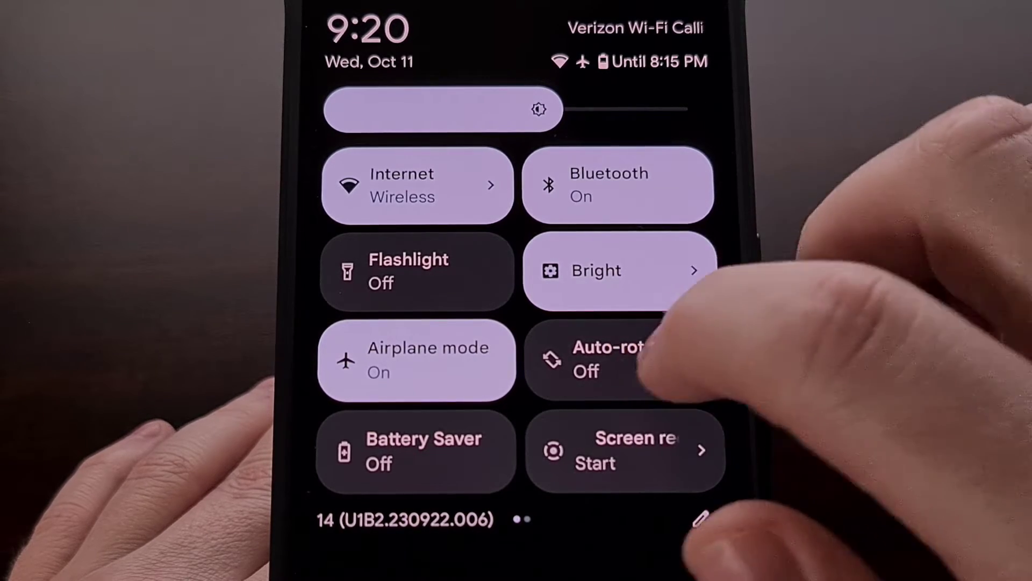
{"action": "left_click_drag", "start_coordinate": [662, 359], "coordinate": [363, 359]}
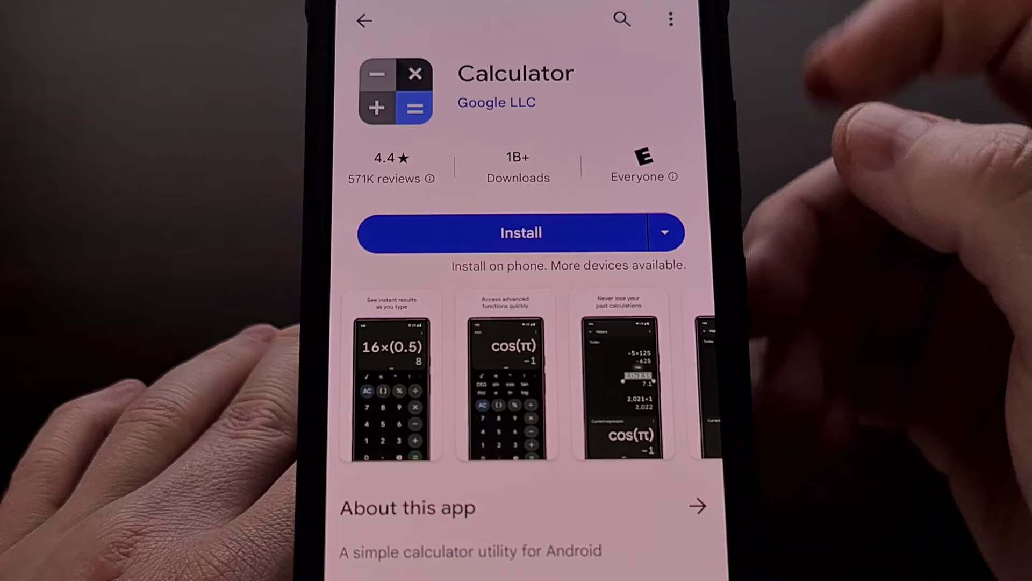
Install Google's Calculator app from its Play Store page
{"action": "left_click", "coordinate": [613, 234]}
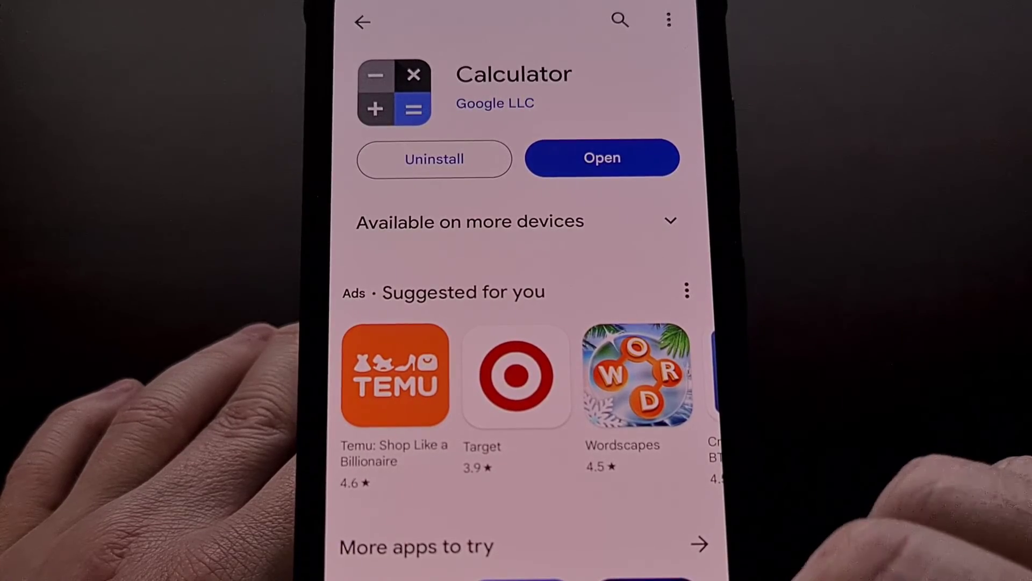
Return home and expand the full Samsung Quick Panel to its next page
{"action": "key", "text": "Home"}
{"action": "left_click_drag", "start_coordinate": [576, 9], "coordinate": [576, 323]}
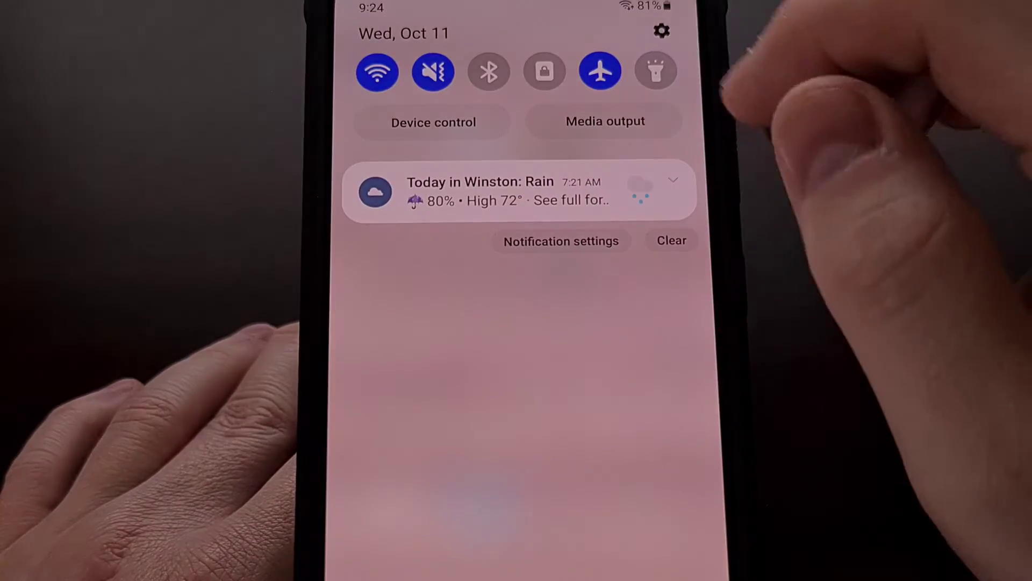
{"action": "left_click_drag", "start_coordinate": [516, 193], "coordinate": [516, 484]}
{"action": "left_click_drag", "start_coordinate": [645, 404], "coordinate": [387, 404]}
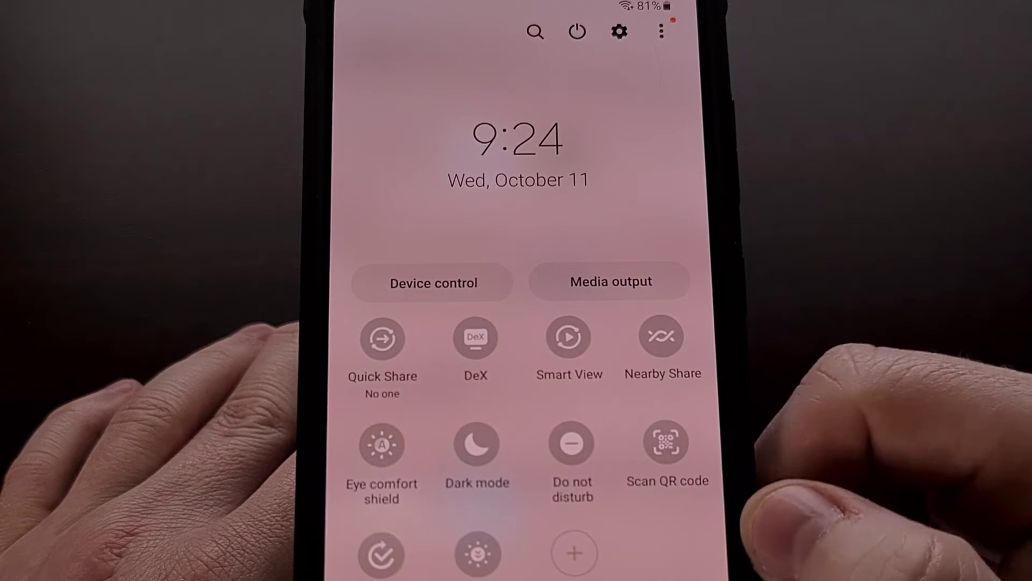
In the button editor, find Calculator under Available buttons and drag it into the active grid
{"action": "left_click", "coordinate": [574, 553]}
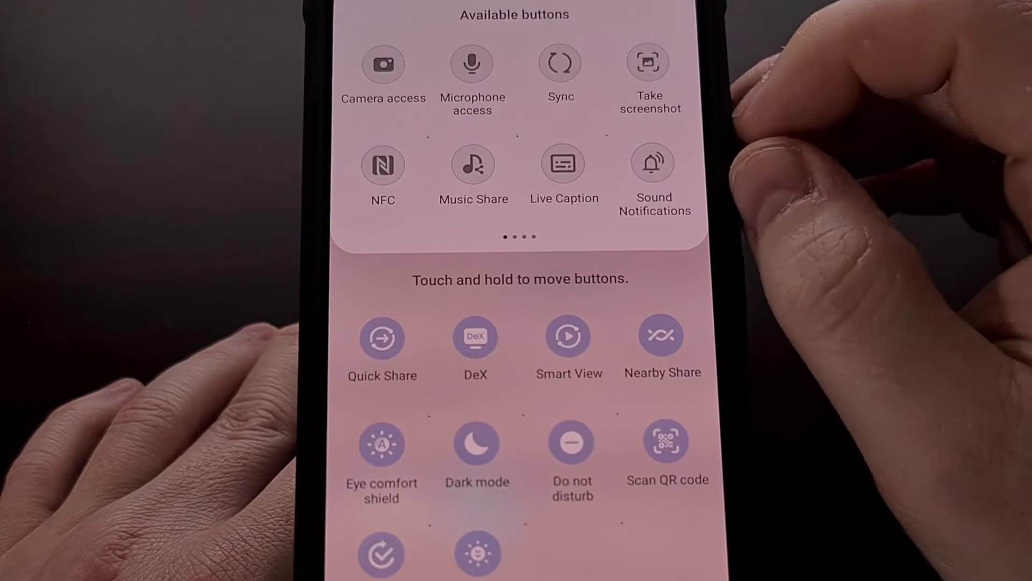
{"action": "left_click_drag", "start_coordinate": [645, 121], "coordinate": [404, 121]}
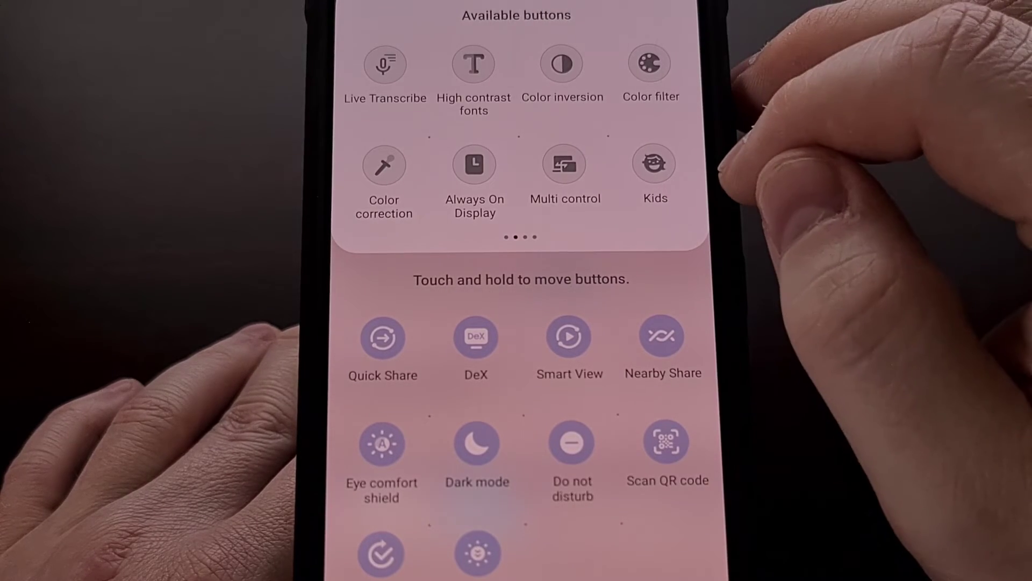
{"action": "left_click_drag", "start_coordinate": [646, 121], "coordinate": [404, 121]}
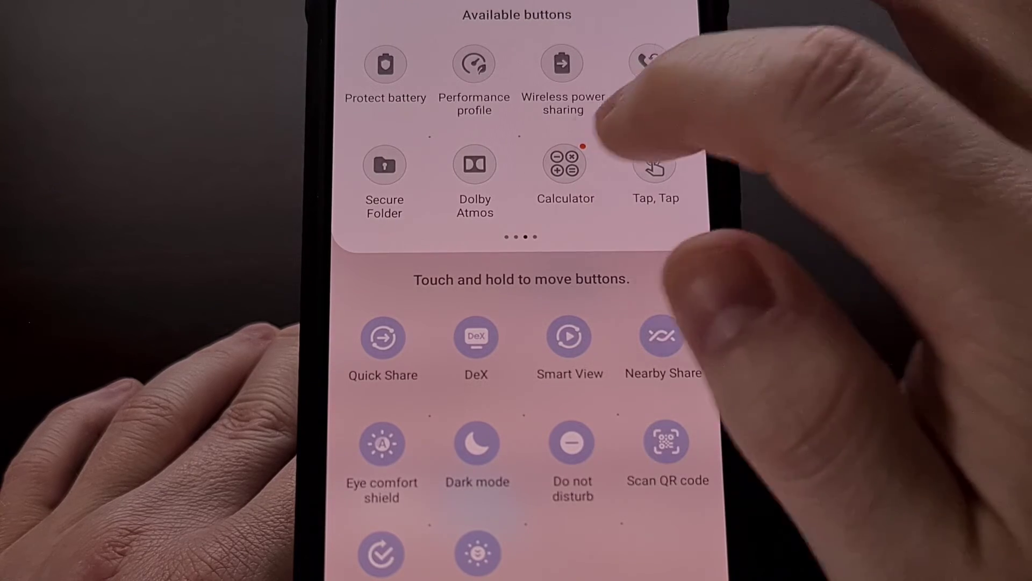
{"action": "mouse_move", "coordinate": [645, 121]}
{"action": "left_mouse_down"}
{"action": "mouse_move", "coordinate": [403, 121]}
{"action": "mouse_move", "coordinate": [645, 121]}
{"action": "left_mouse_up"}
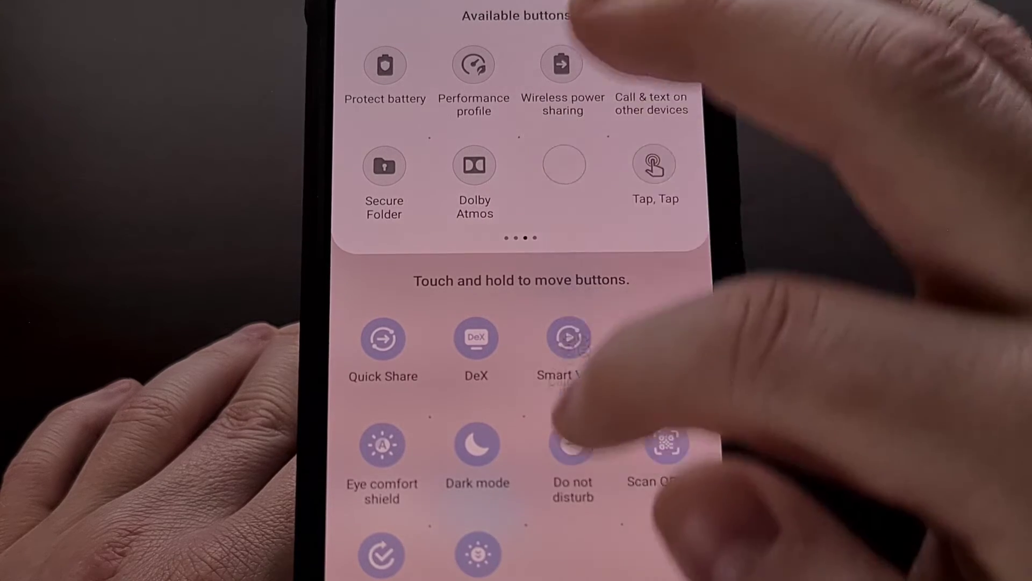
{"action": "left_click_drag", "start_coordinate": [564, 166], "coordinate": [574, 532]}
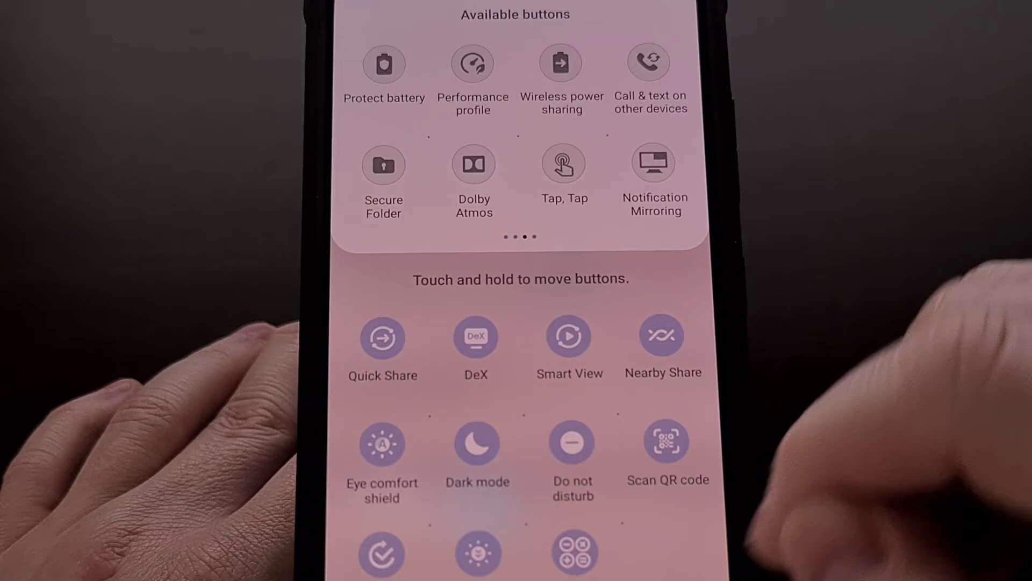
Finish editing, open Calculator from its new Quick Panel tile, then return home
{"action": "key", "text": "Escape"}
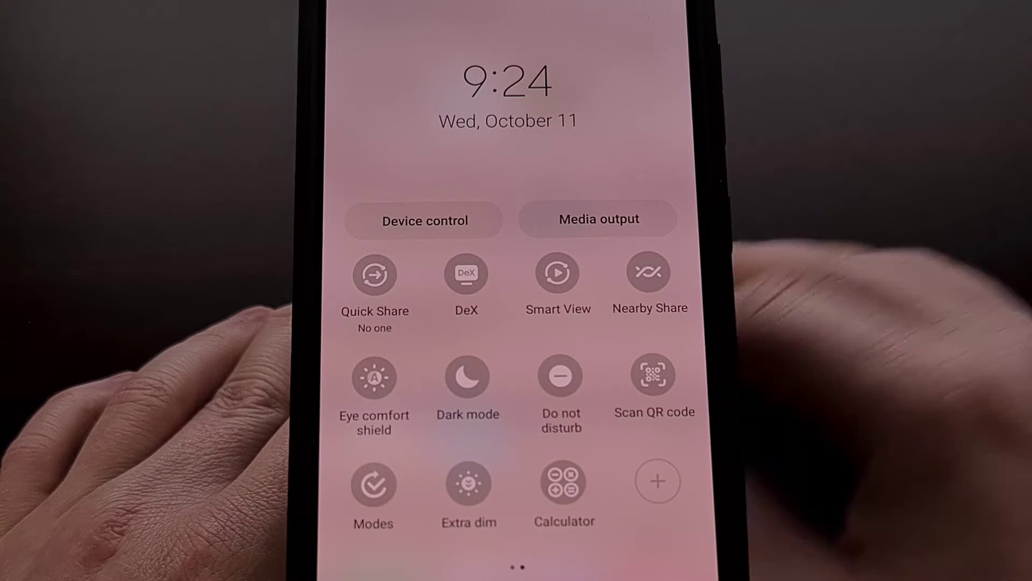
{"action": "left_click", "coordinate": [563, 482]}
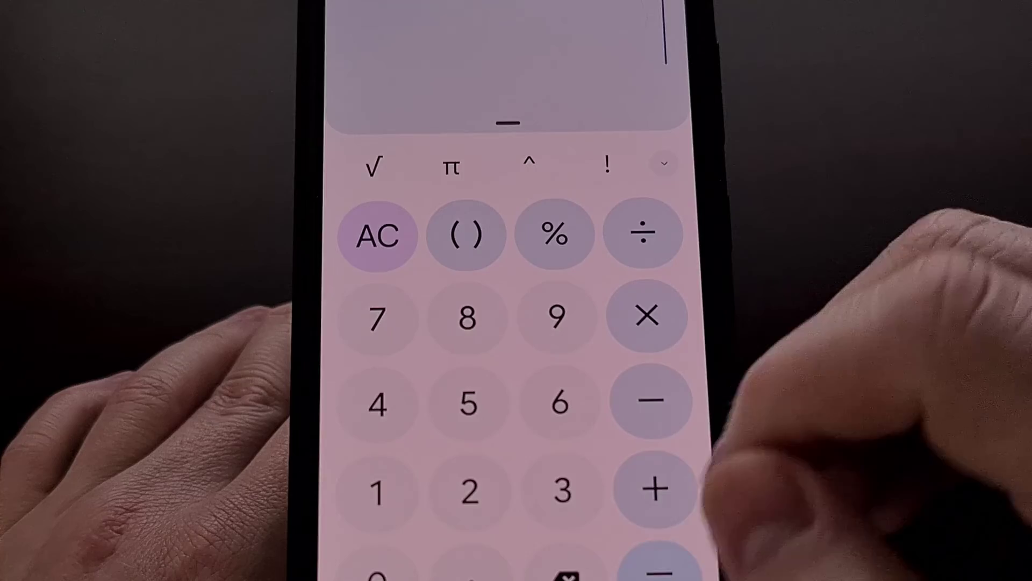
{"action": "key", "text": "Home"}
Reopen the full Quick Panel and launch Calculator from its tile again
{"action": "left_click_drag", "start_coordinate": [564, 17], "coordinate": [565, 323]}
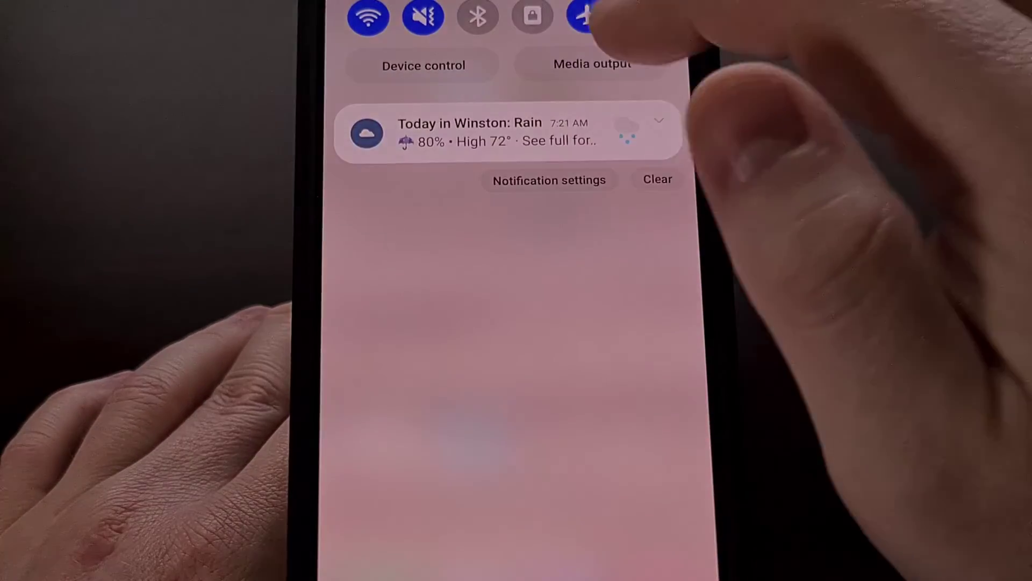
{"action": "left_click_drag", "start_coordinate": [517, 81], "coordinate": [516, 404]}
{"action": "left_click_drag", "start_coordinate": [646, 379], "coordinate": [363, 379]}
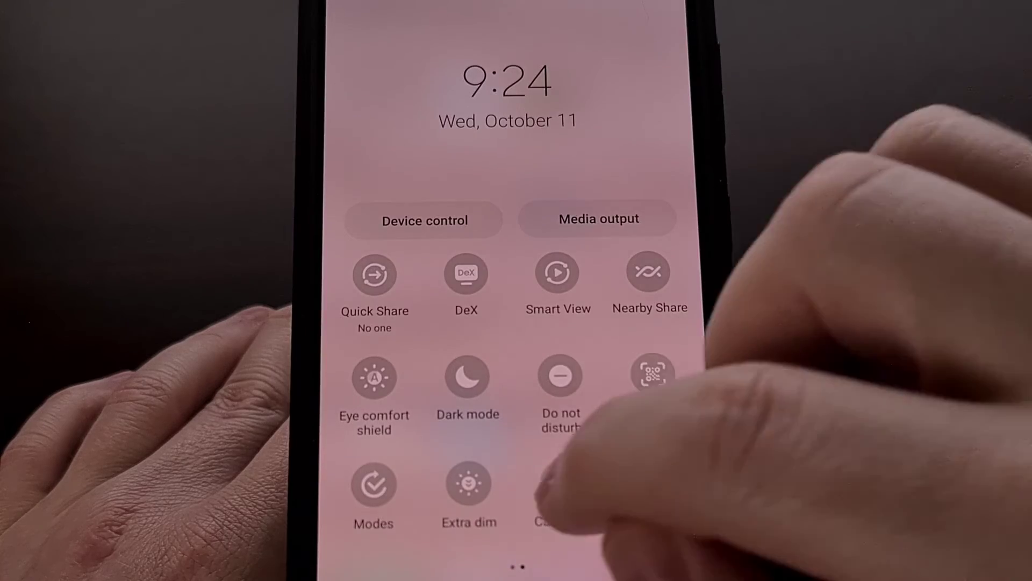
{"action": "left_click", "coordinate": [563, 485]}
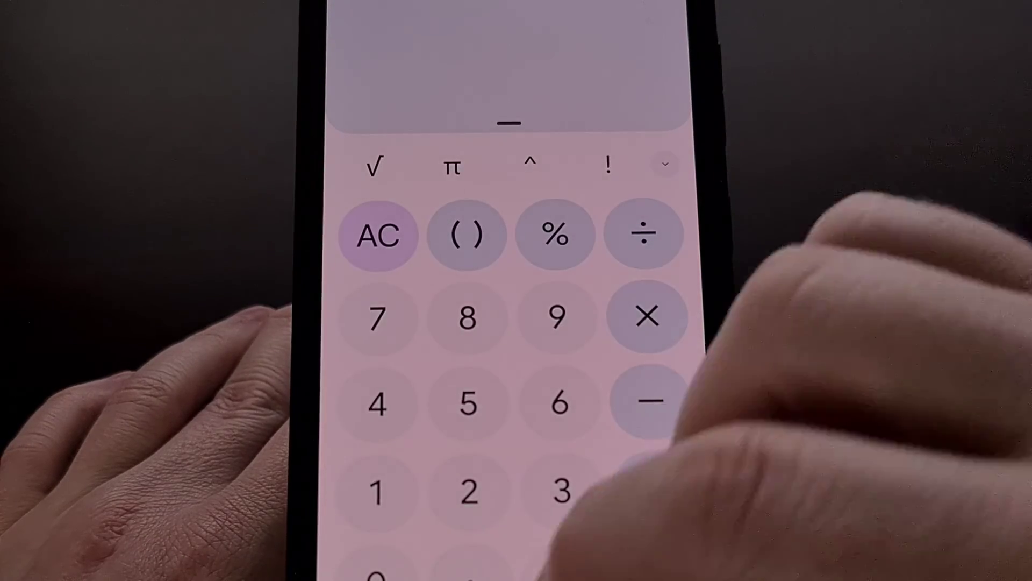